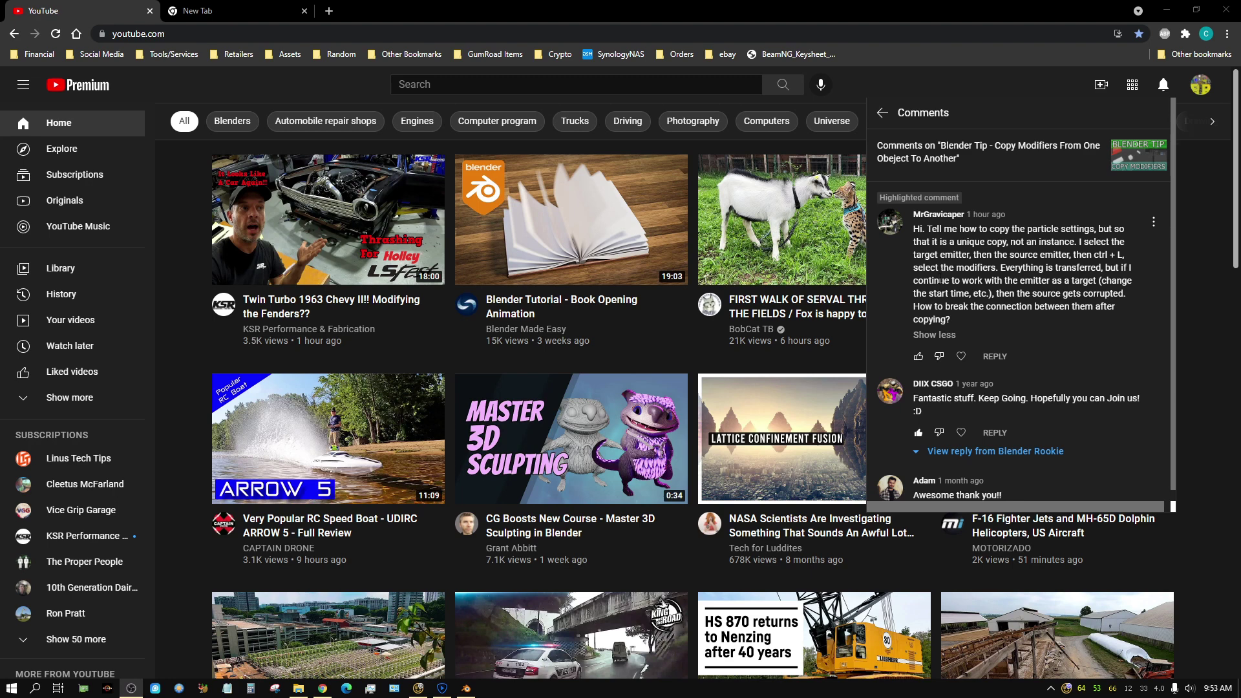
# Give the Plane a particle system with Number 1295, End frame 188 and Lifetime 65.7
pyautogui.click(1167, 11)
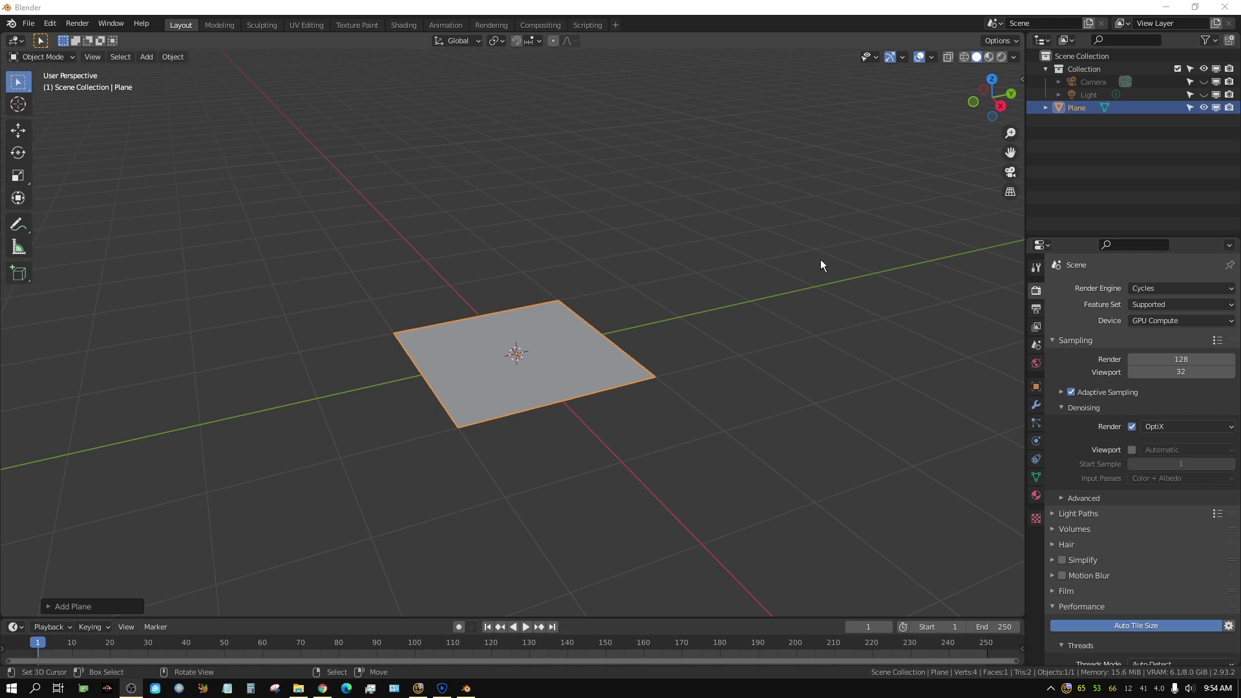
pyautogui.click(1036, 422)
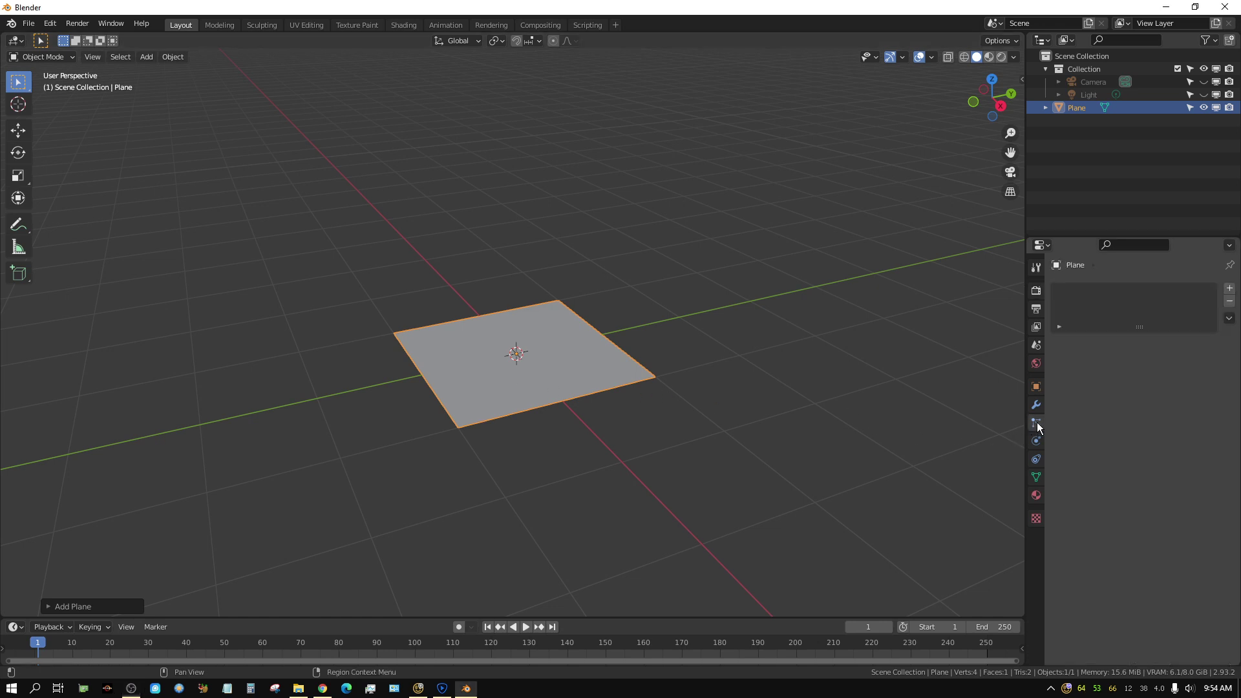
pyautogui.click(1229, 288)
pyautogui.moveTo(1159, 402); pyautogui.dragTo(1202, 401)
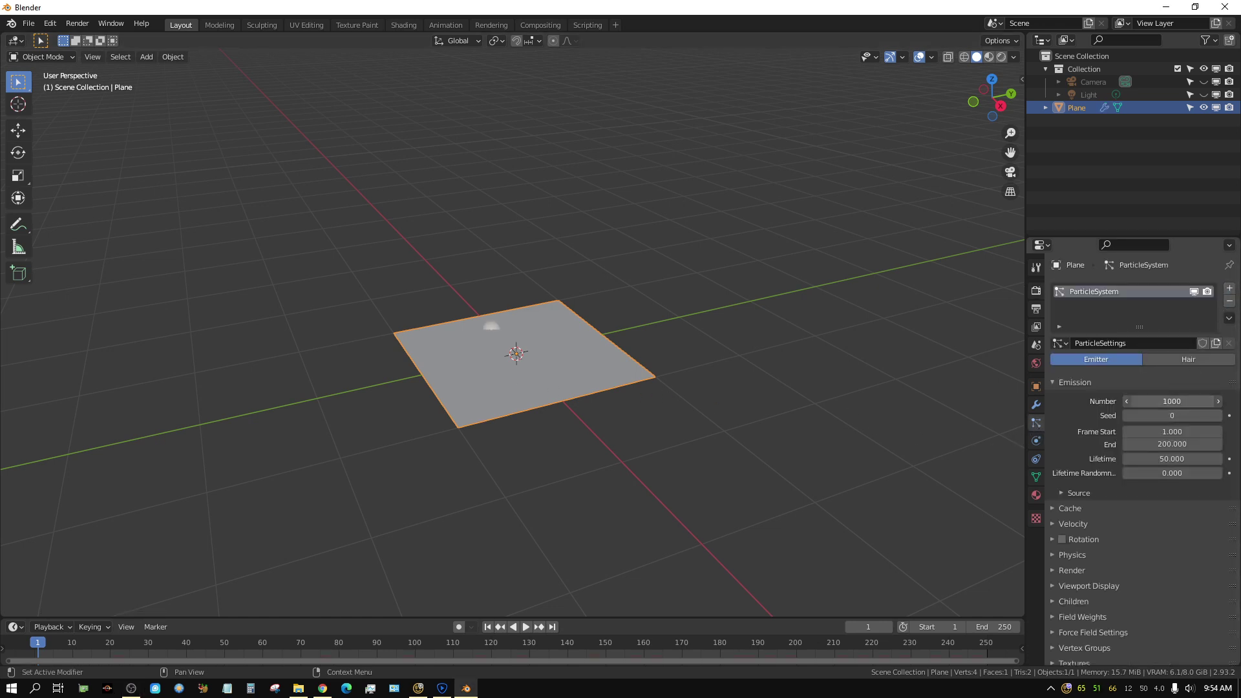
pyautogui.moveTo(1166, 444); pyautogui.dragTo(1202, 459)
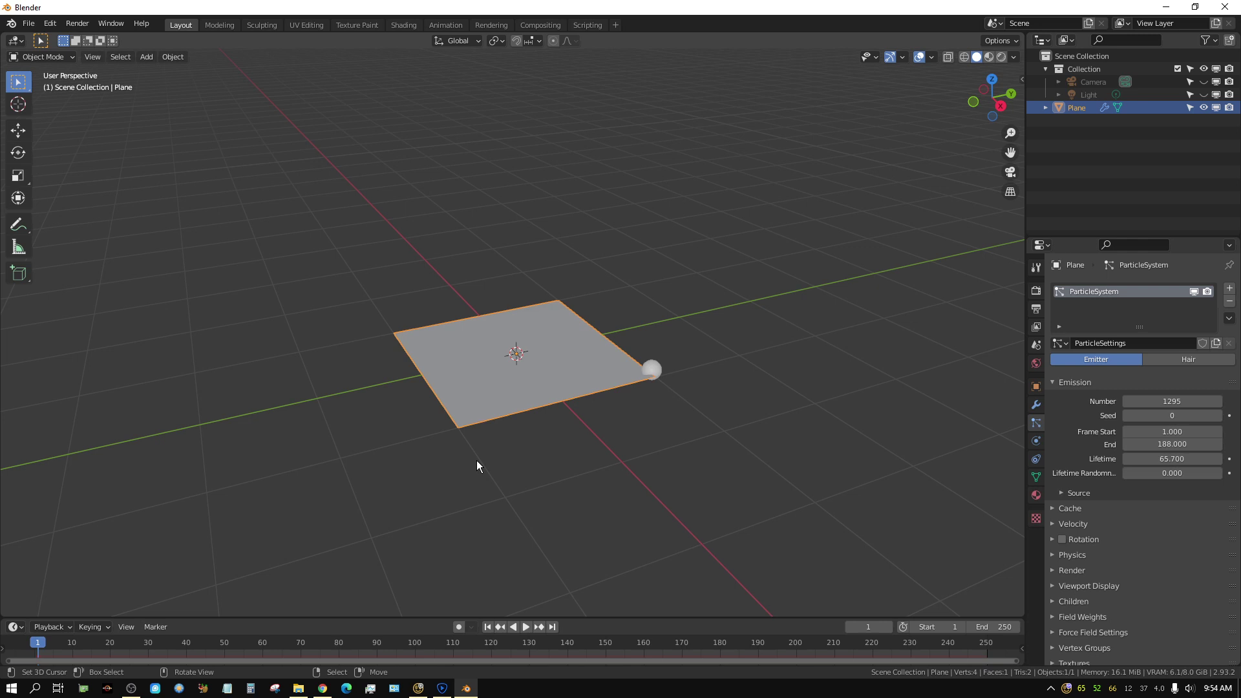
# Duplicate the plane up and to the right, then set the shared particle Number to 1300
pyautogui.hotkey('shift', 'd')
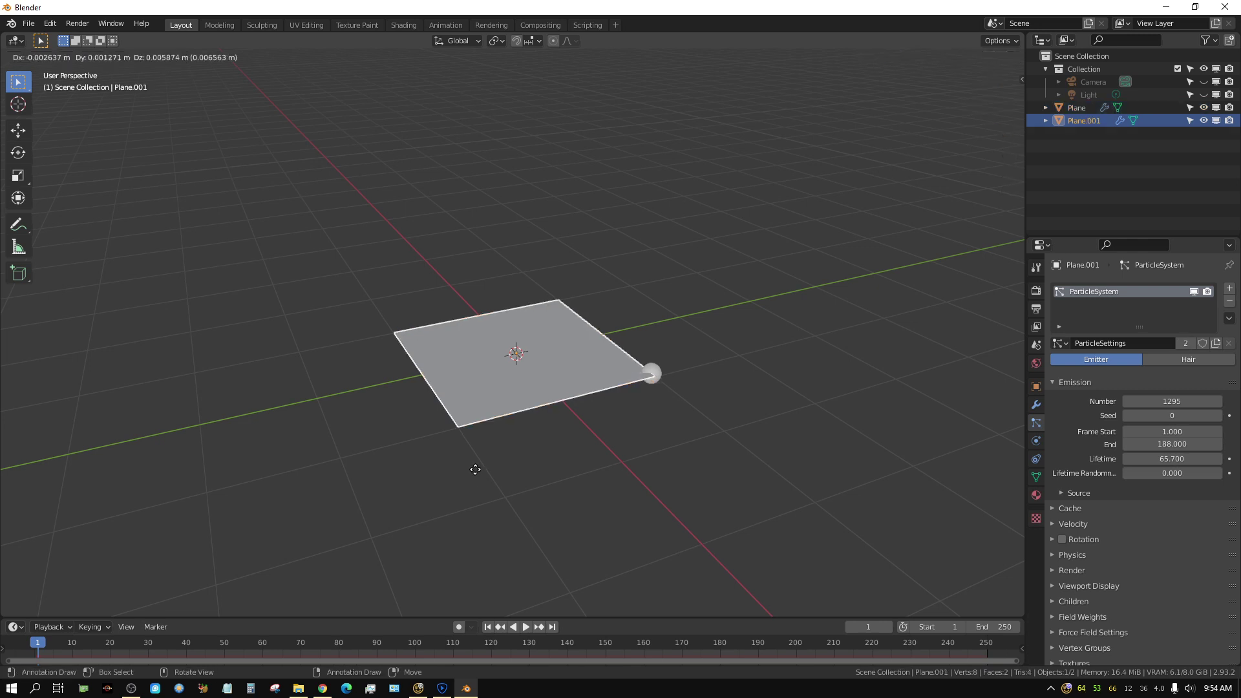
pyautogui.click(718, 281)
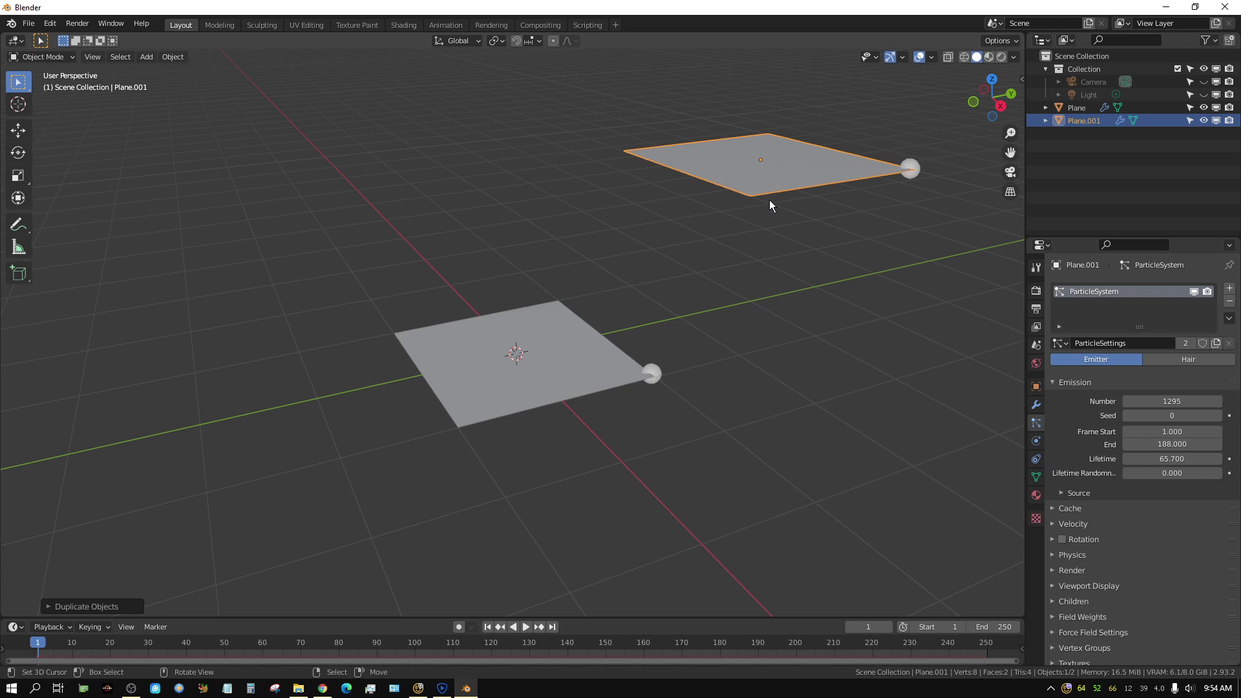
pyautogui.click(1178, 401)
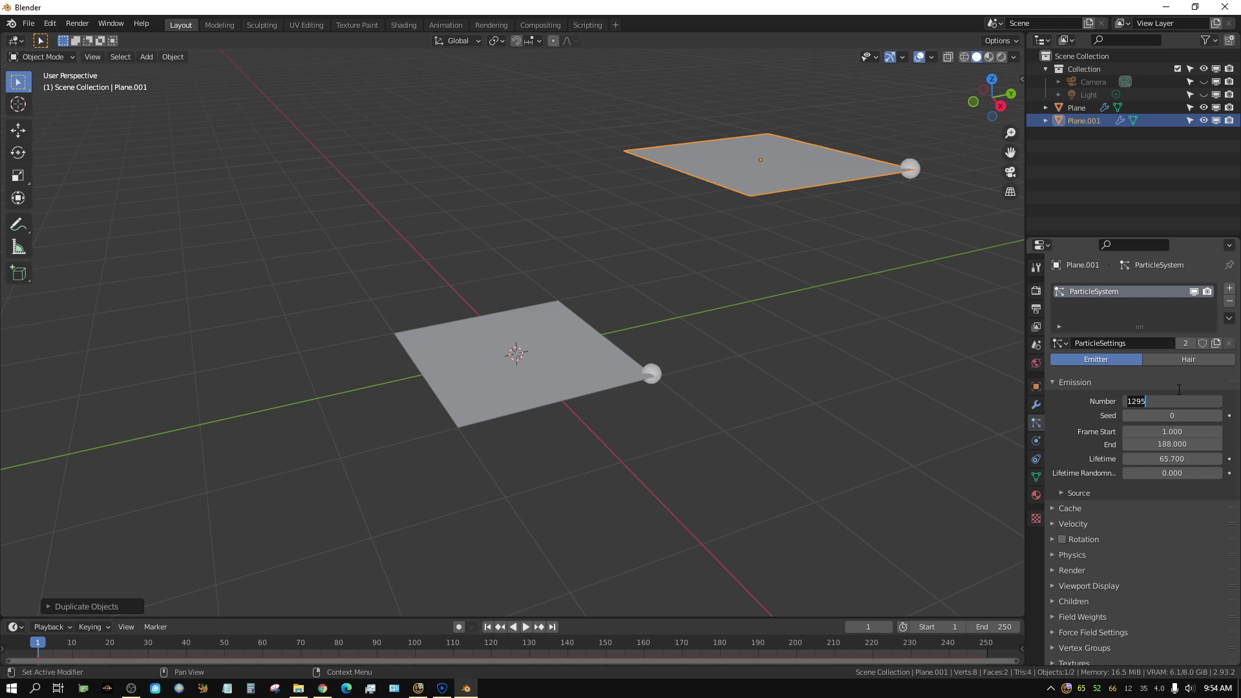
pyautogui.write('1300')
pyautogui.press('Return')
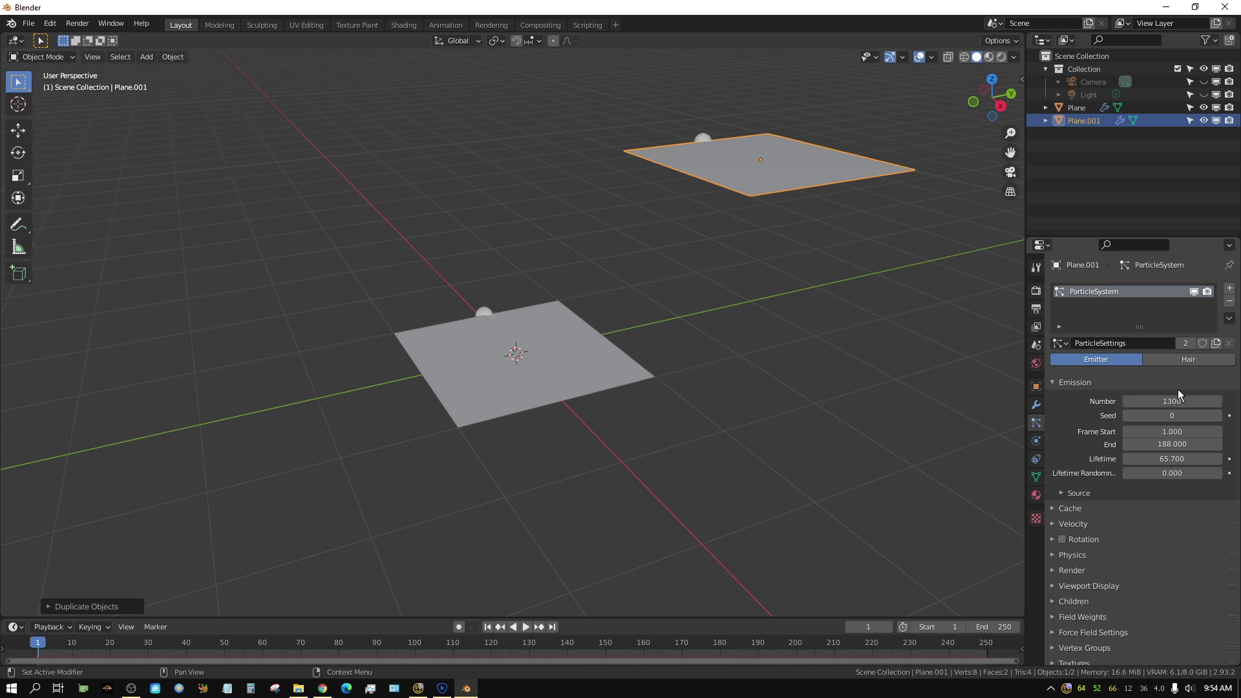
pyautogui.click(524, 336)
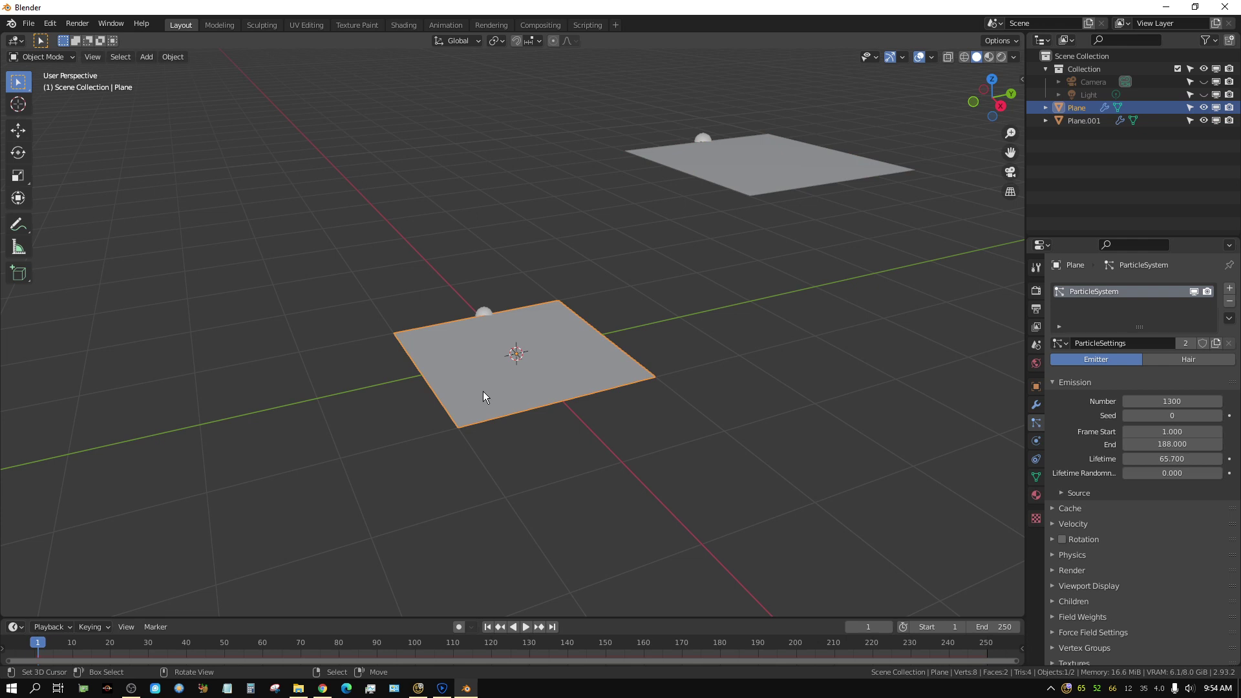
# Make the Plane's particle settings a single-user copy, ParticleSettings.001
pyautogui.click(1184, 347)
pyautogui.click(776, 168)
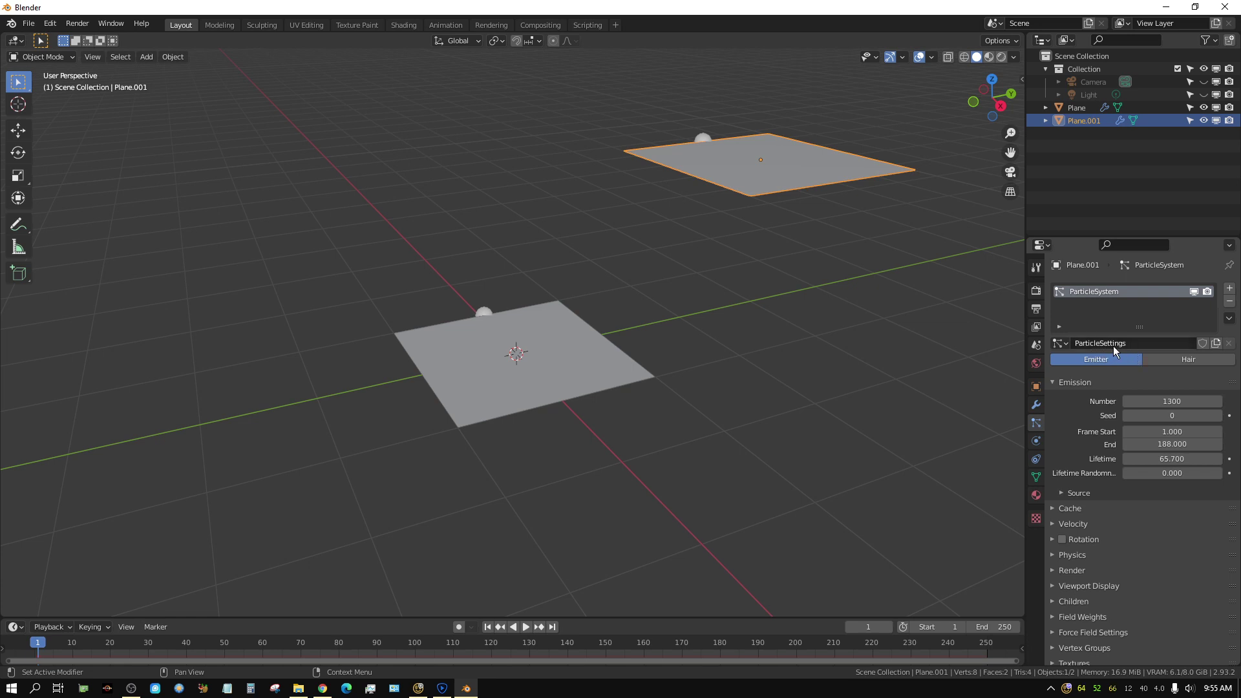
pyautogui.click(549, 361)
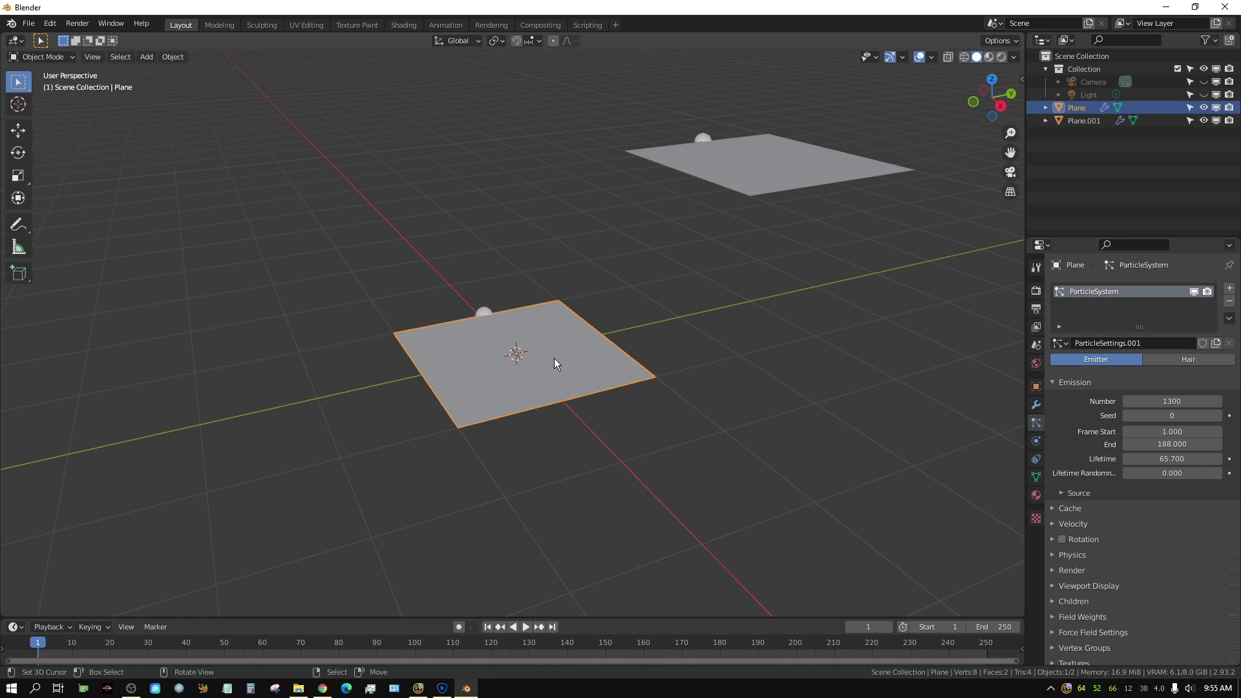
# Set the Plane's particle Number to 1400 and compare with Plane.001 at 1300
pyautogui.doubleClick(1162, 402)
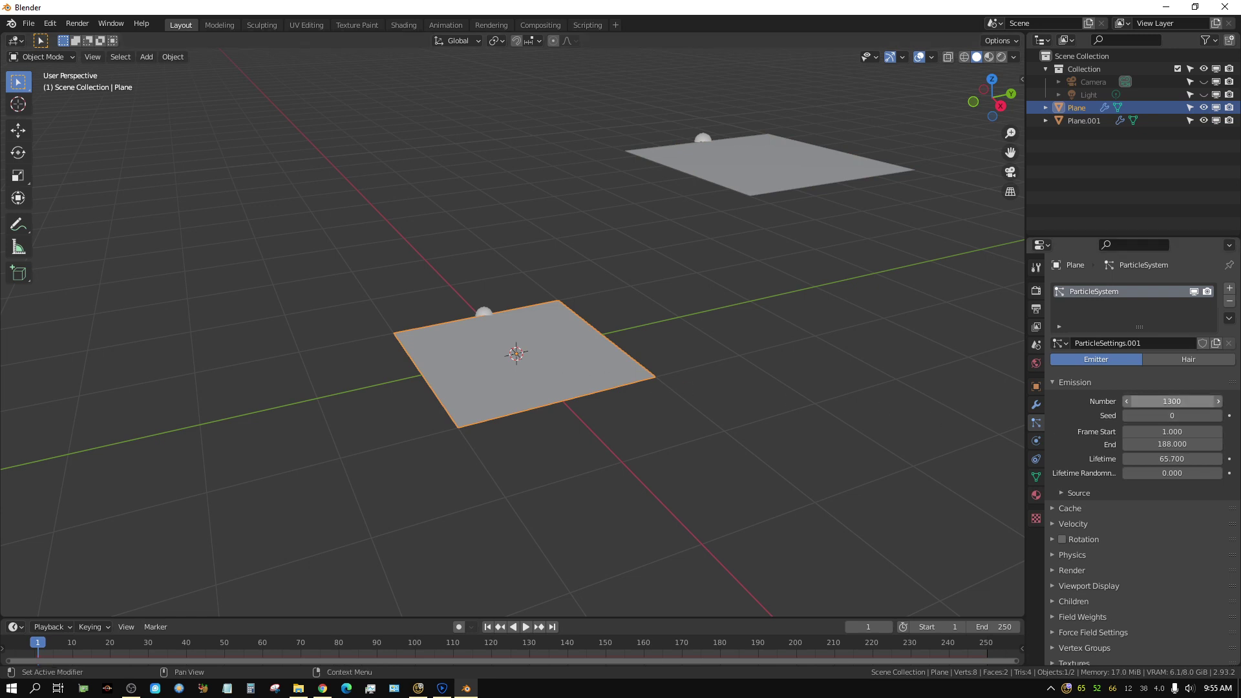
pyautogui.write('1400')
pyautogui.press('Return')
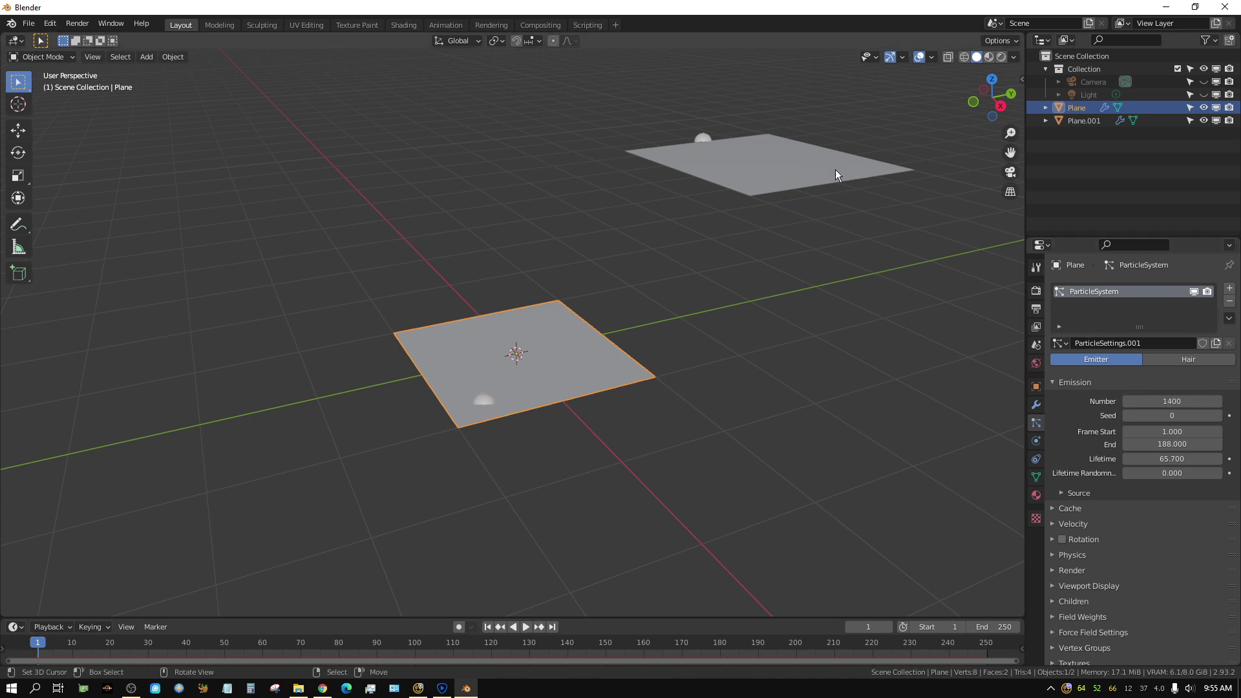
pyautogui.click(804, 158)
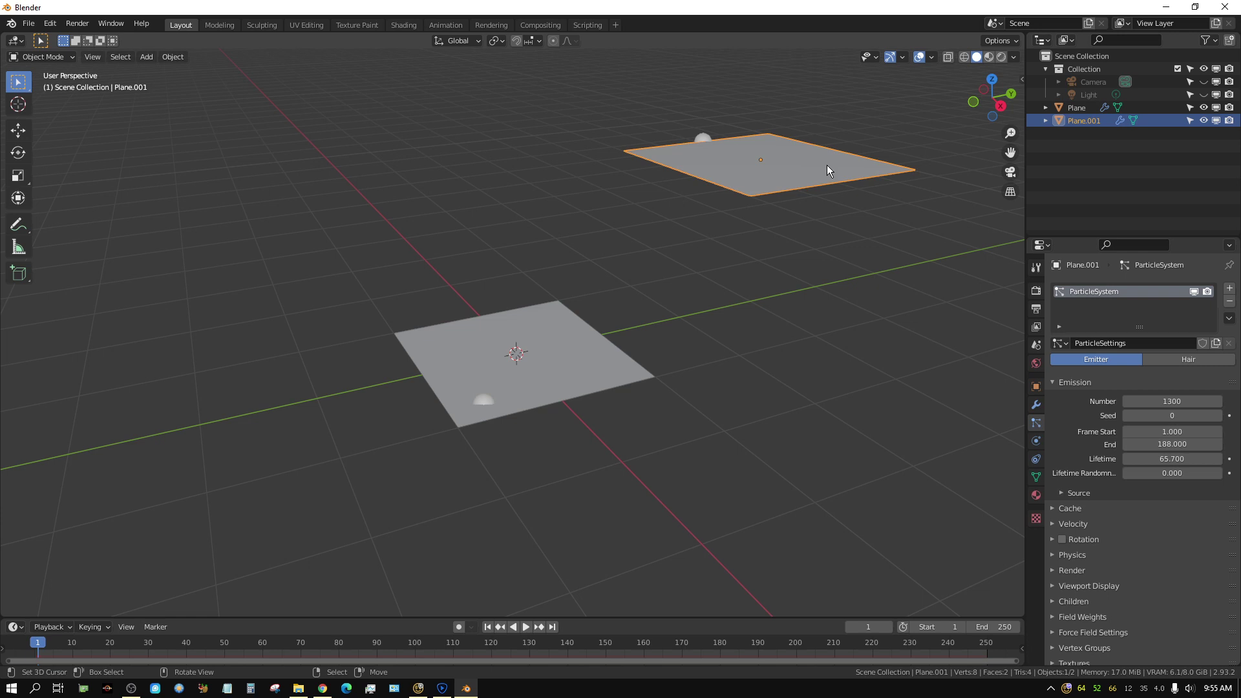
# Delete the duplicate plane and replace the remaining plane's particle system with a fresh one
pyautogui.press('Delete')
pyautogui.click(510, 355)
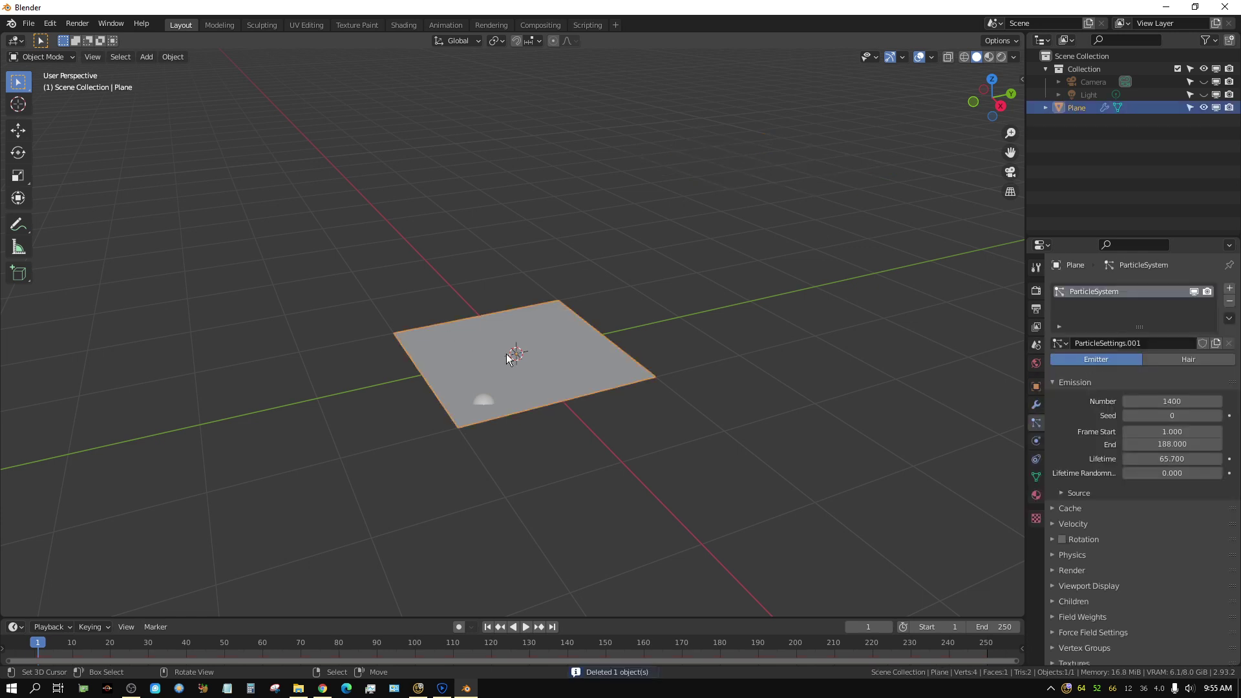
pyautogui.click(1229, 301)
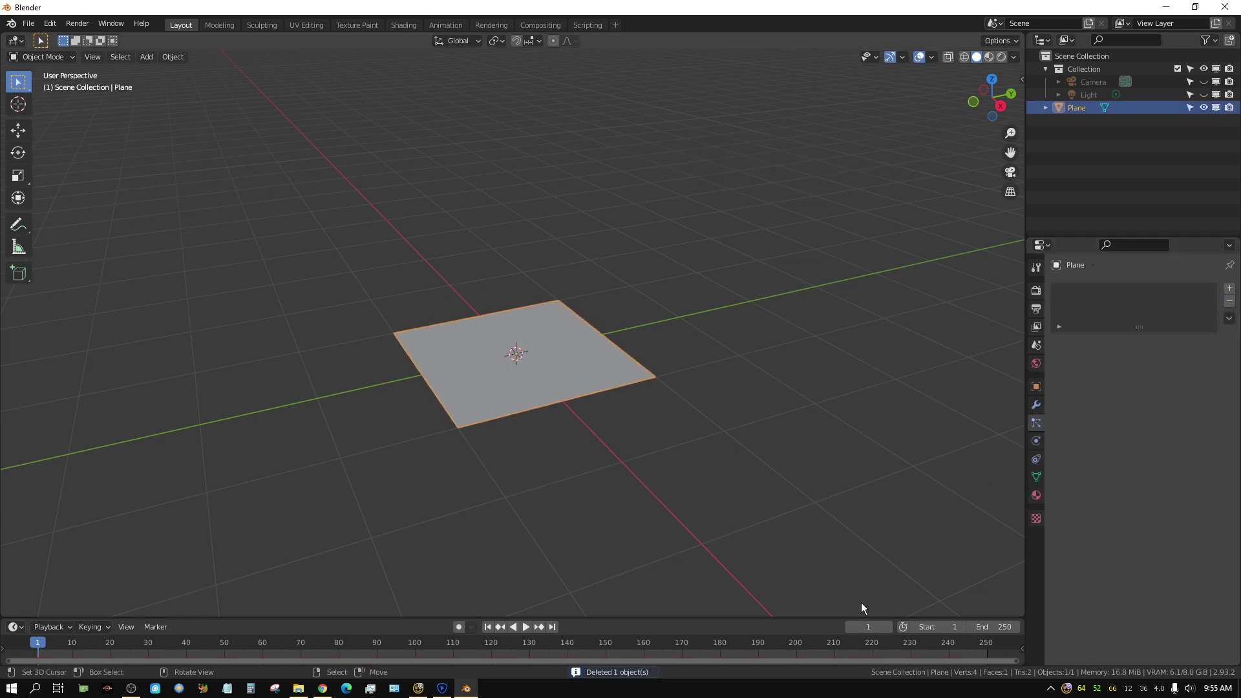
pyautogui.click(1229, 289)
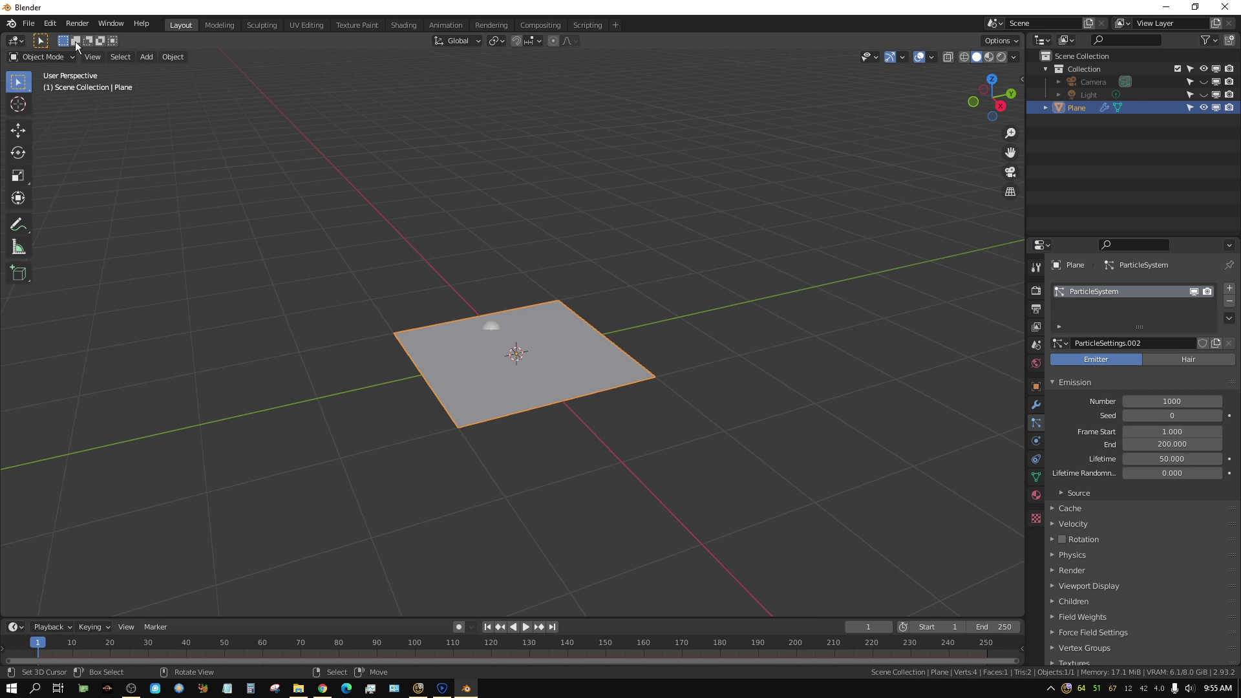
# Start a new General file, discarding the unsaved changes
pyautogui.click(28, 24)
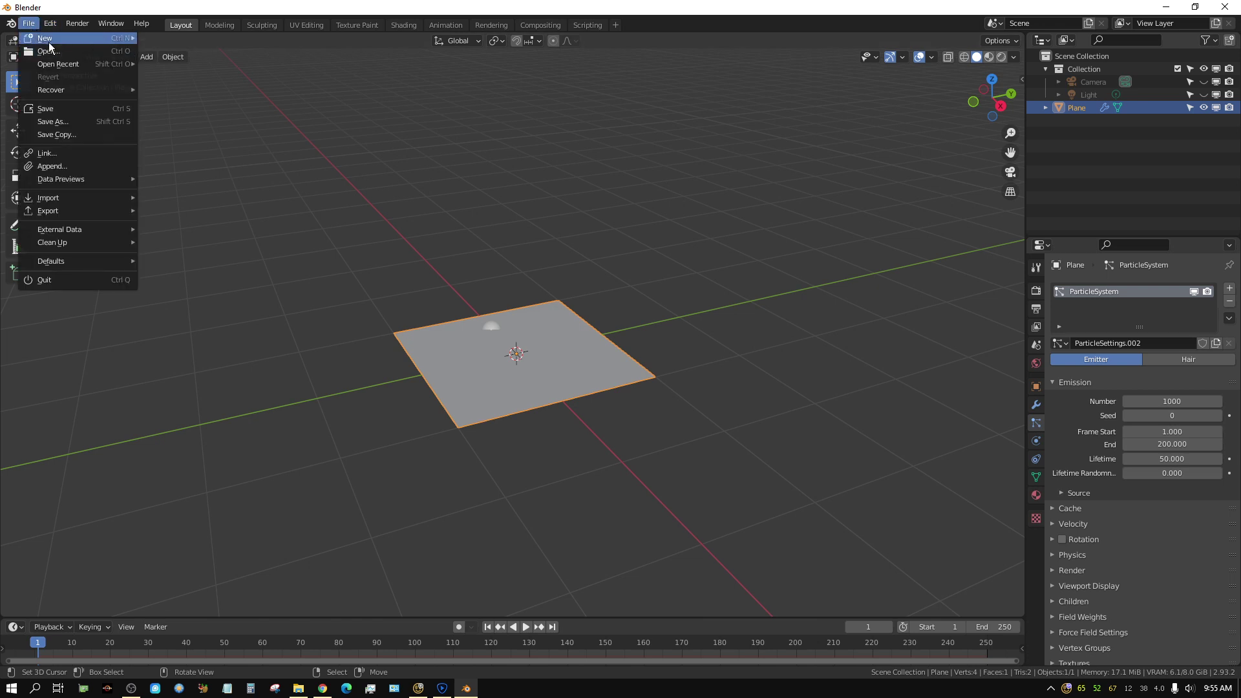
pyautogui.moveTo(52, 38)
pyautogui.click(169, 35)
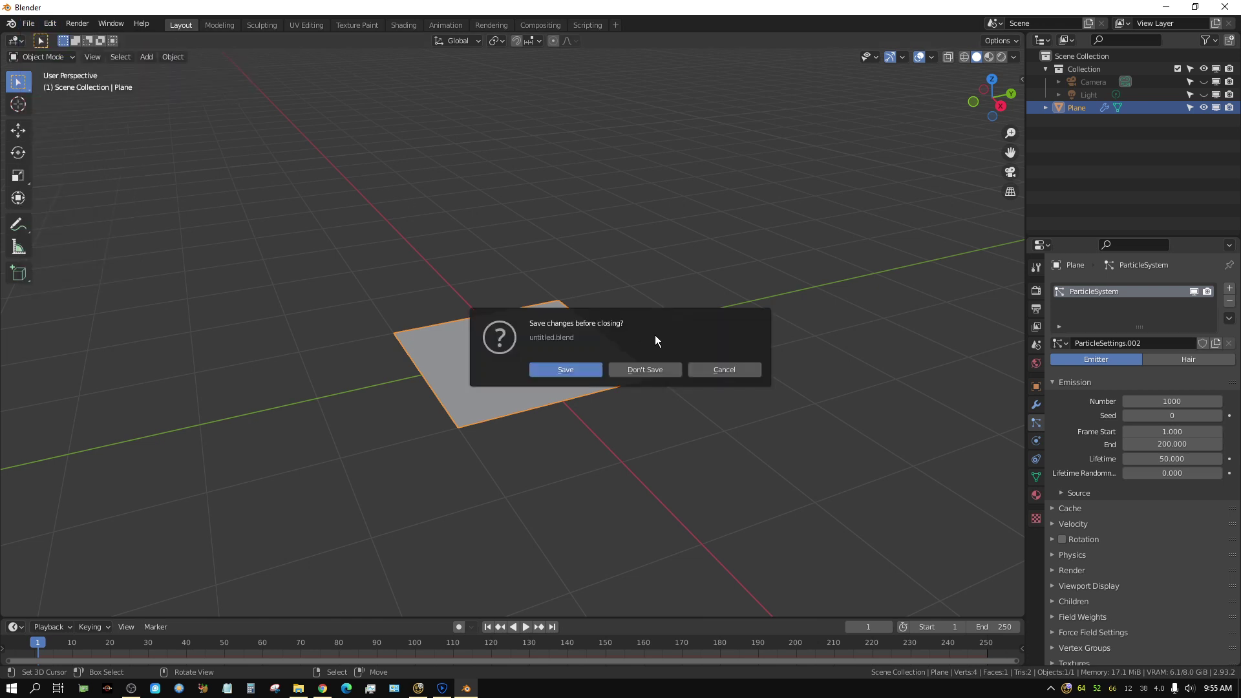
pyautogui.click(639, 369)
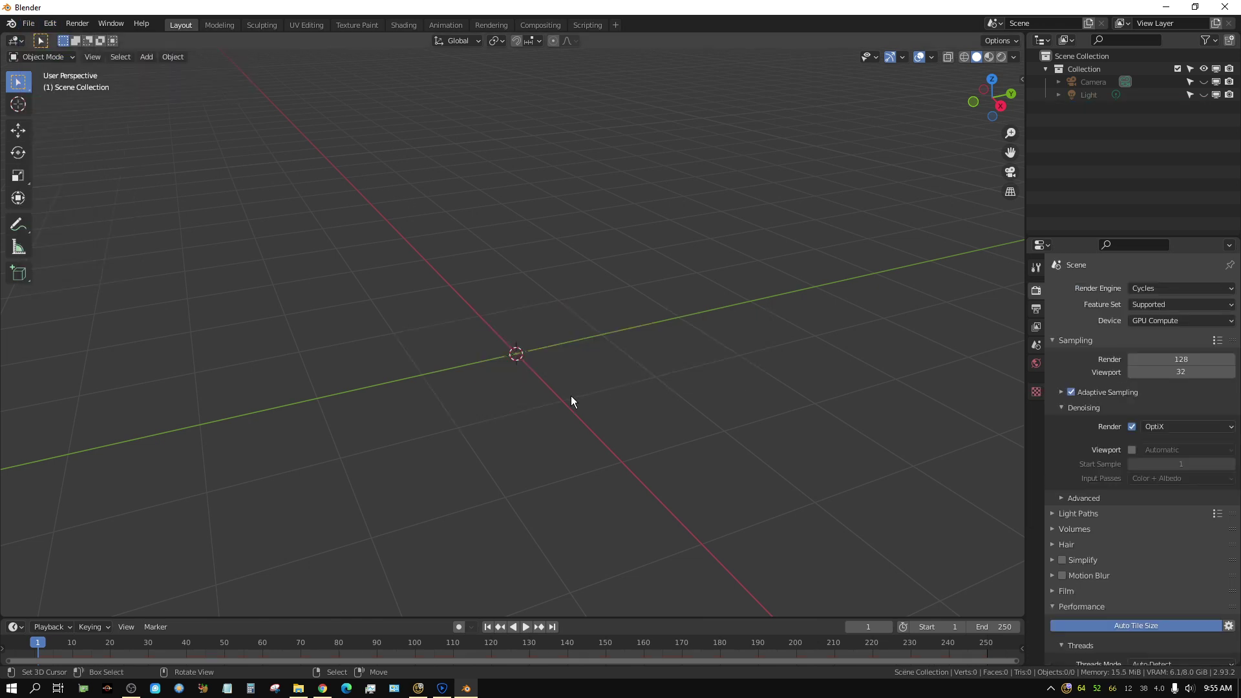
pyautogui.click(146, 57)
# Add a plane with a particle system: Number 1909, Frame Start 6.9, Lifetime 16.5
pyautogui.moveTo(168, 77)
pyautogui.click(278, 75)
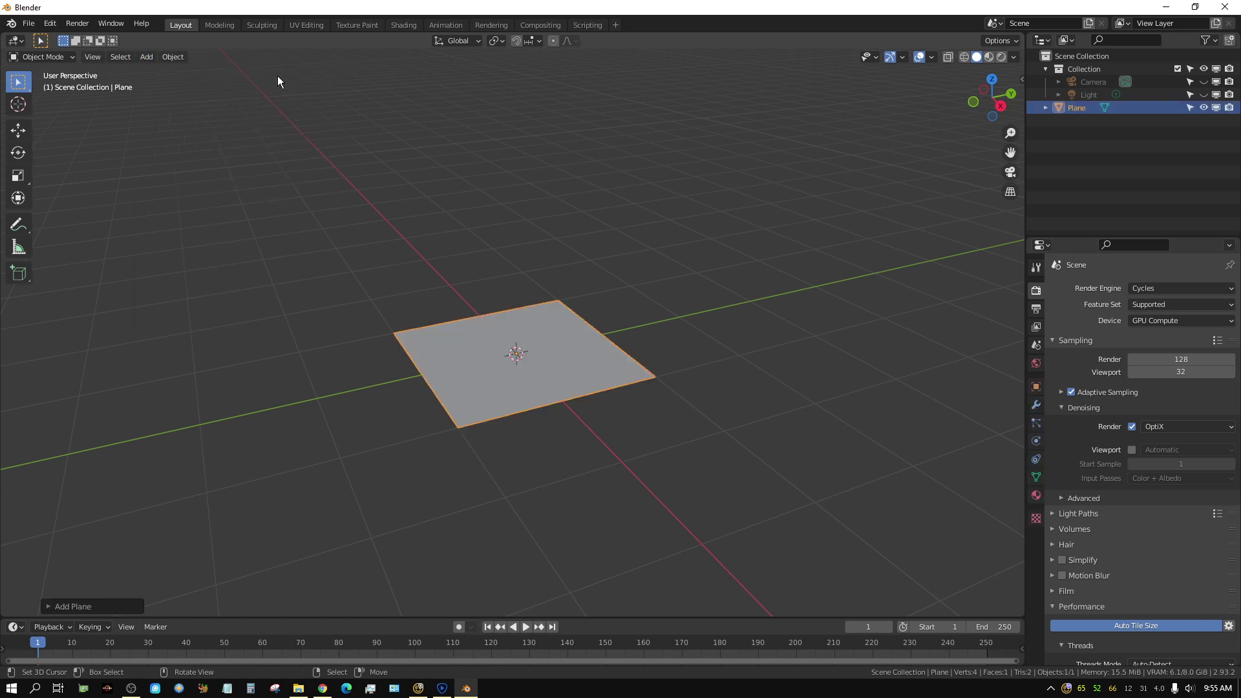
pyautogui.click(1036, 424)
pyautogui.click(1229, 288)
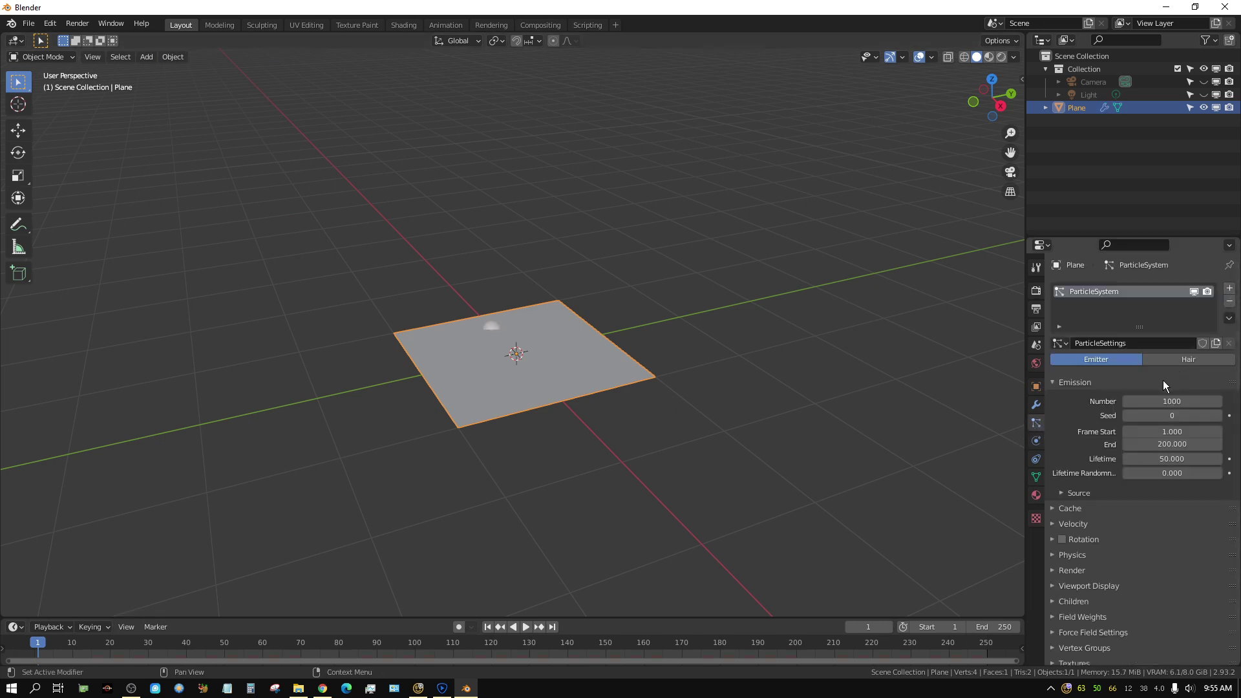
pyautogui.moveTo(1150, 401); pyautogui.dragTo(1163, 460)
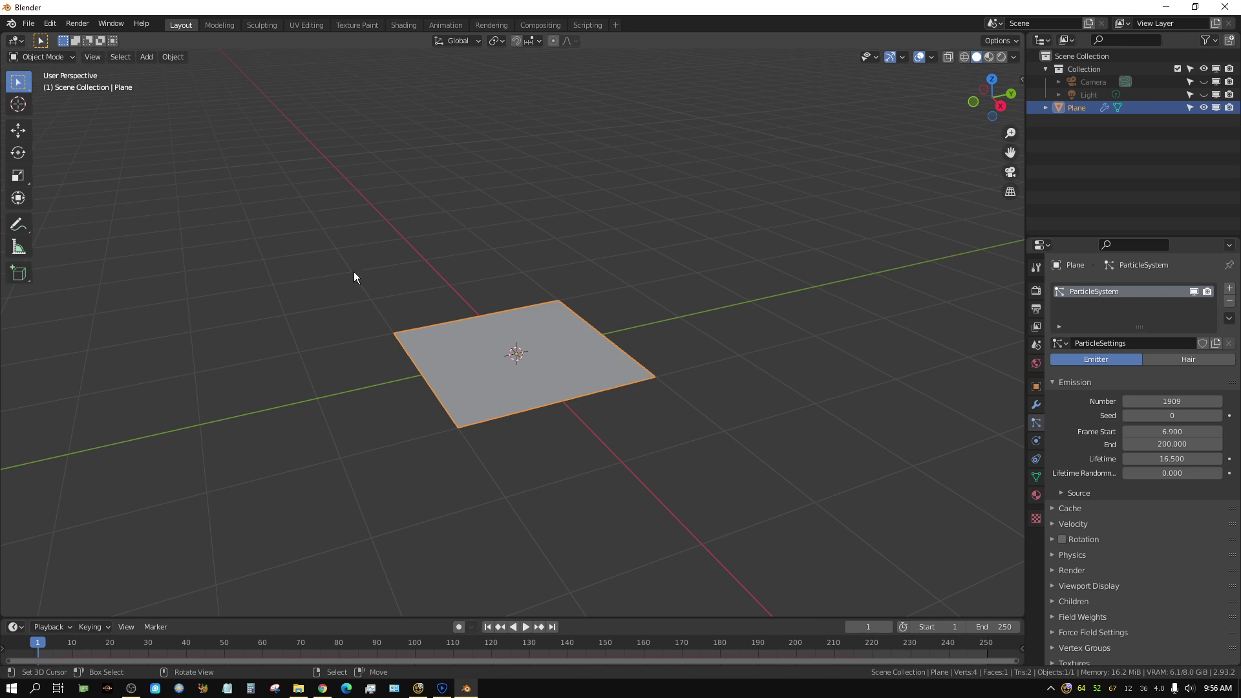
# Add a cube and move it to the upper right of the scene
pyautogui.click(156, 59)
pyautogui.moveTo(181, 72)
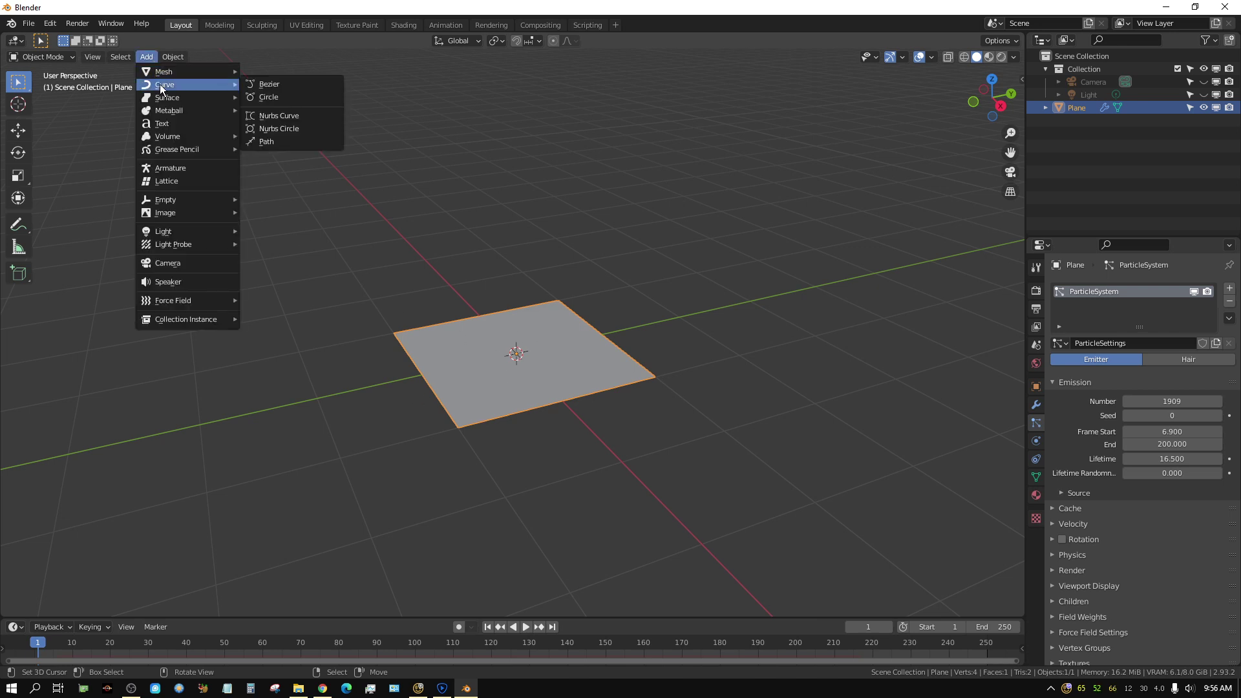
pyautogui.click(277, 84)
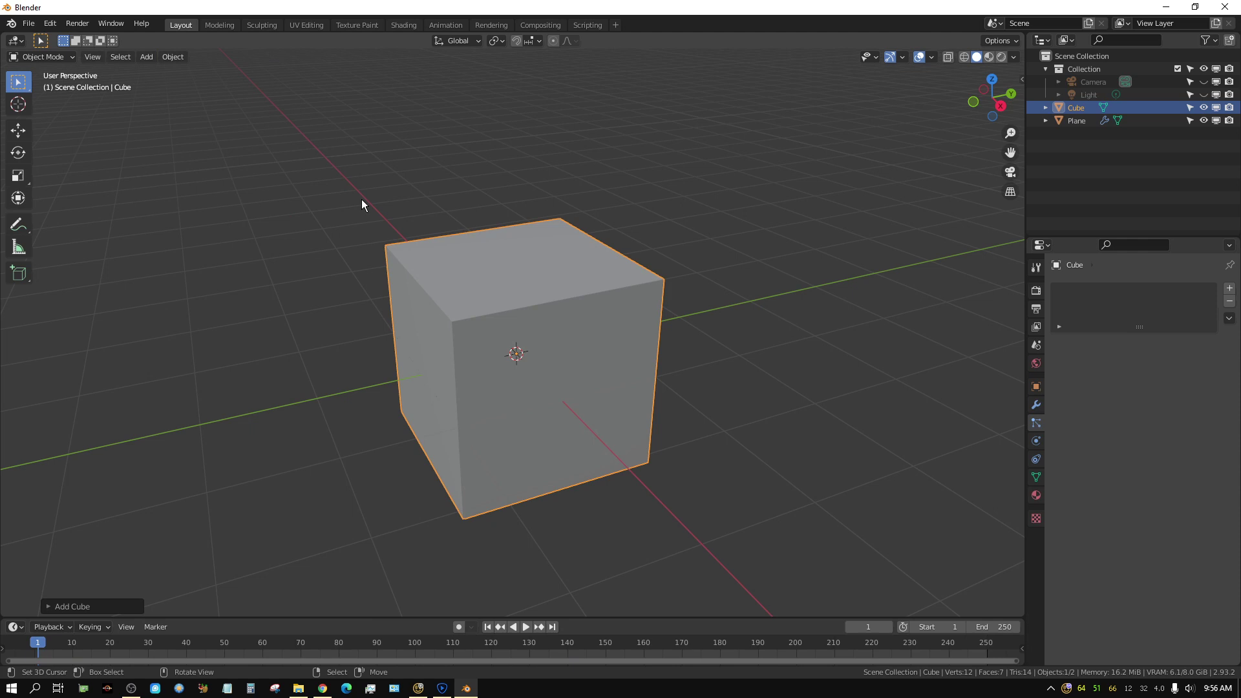
pyautogui.press('g')
pyautogui.click(857, 86)
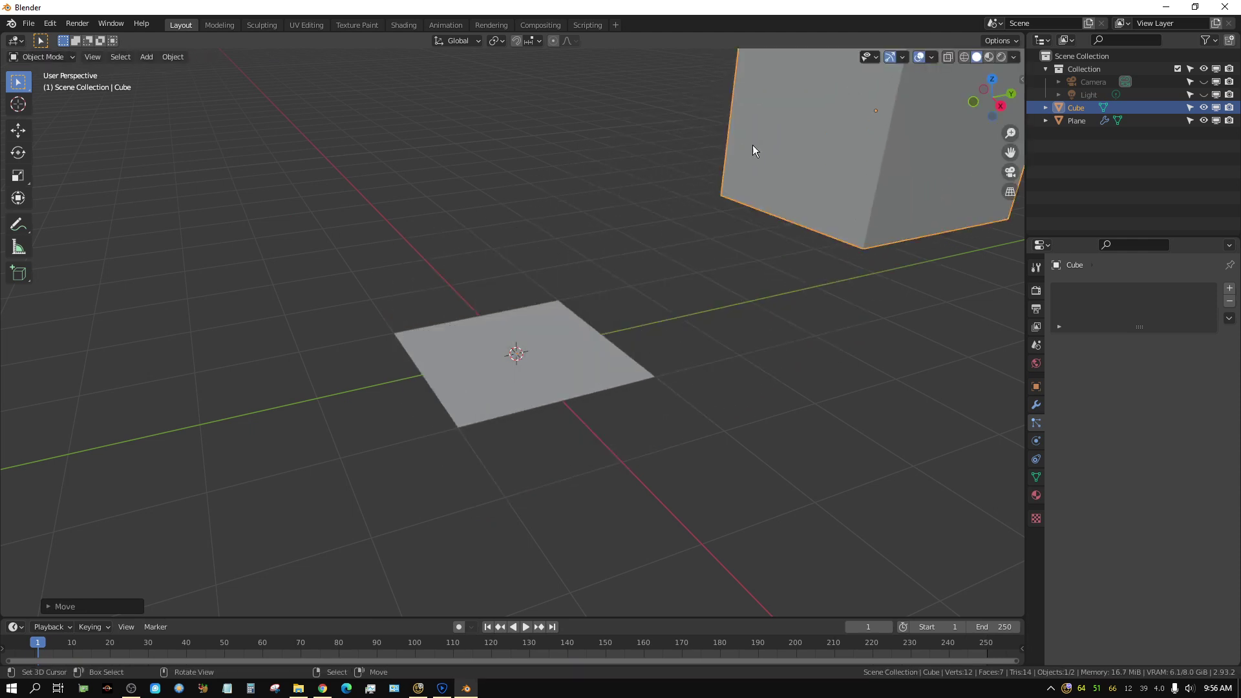
# Select the plane, the cube, then the plane again to compare them
pyautogui.click(521, 386)
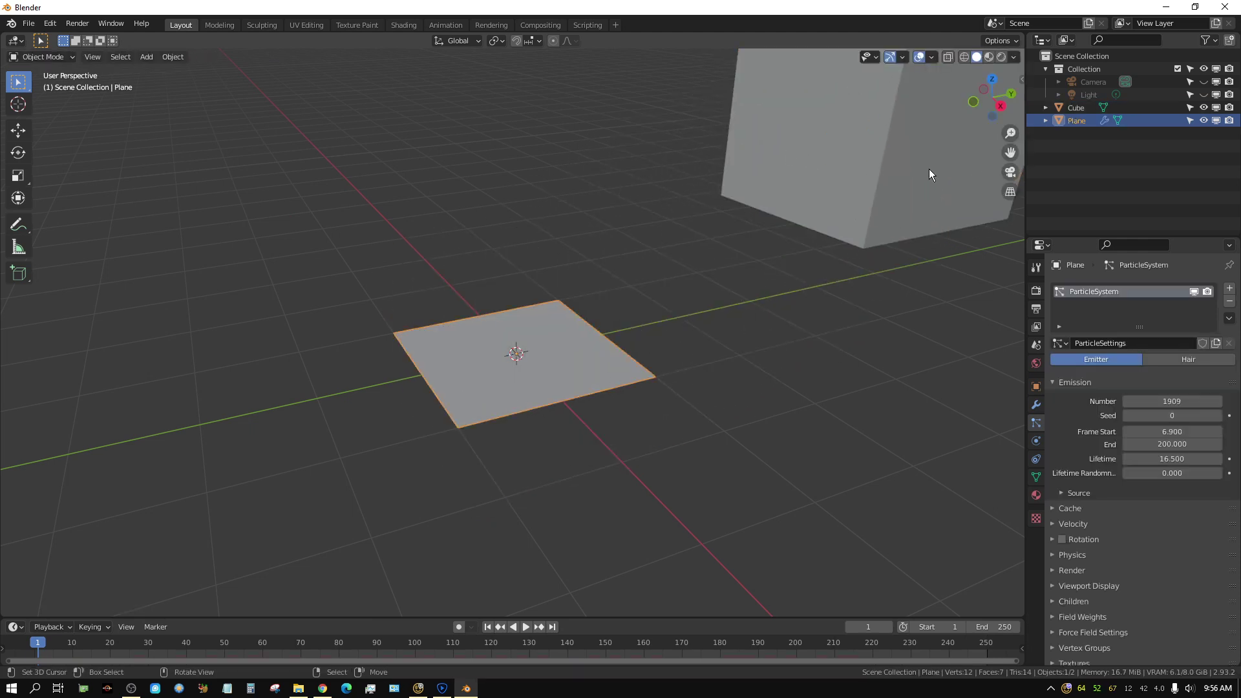
pyautogui.click(887, 176)
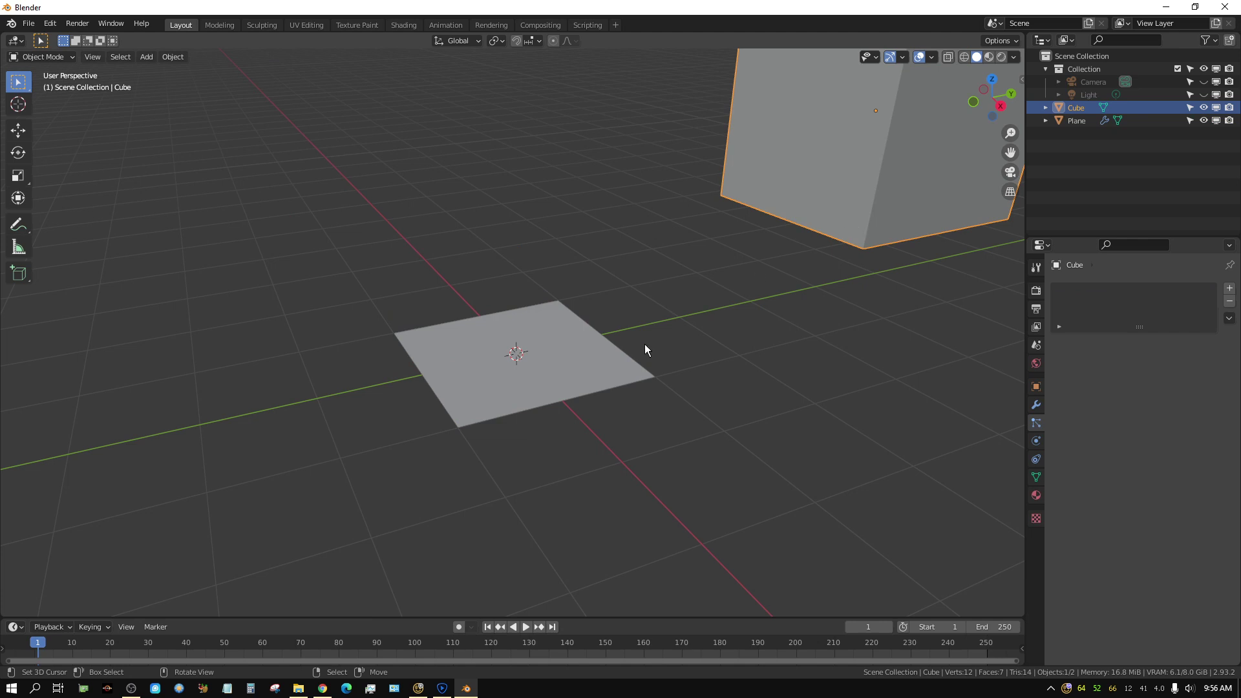
pyautogui.click(570, 374)
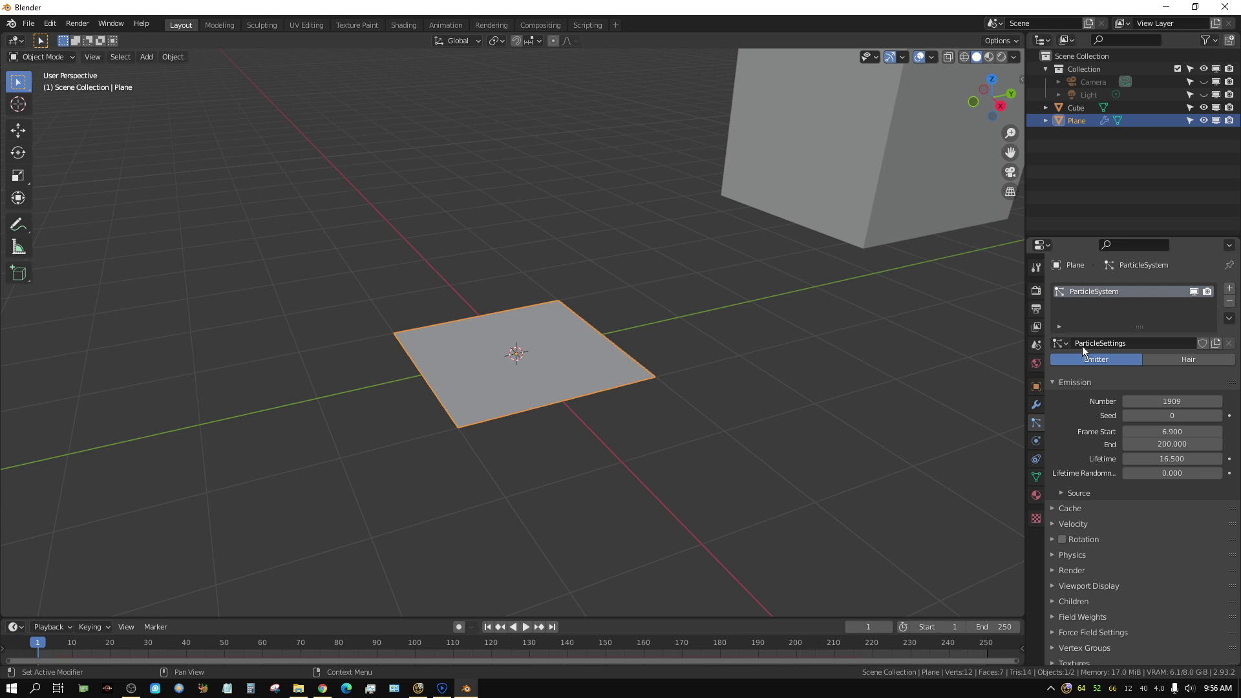
# Give the cube a particle system reusing the plane's ParticleSettings at Number 1909
pyautogui.click(866, 153)
pyautogui.click(1229, 288)
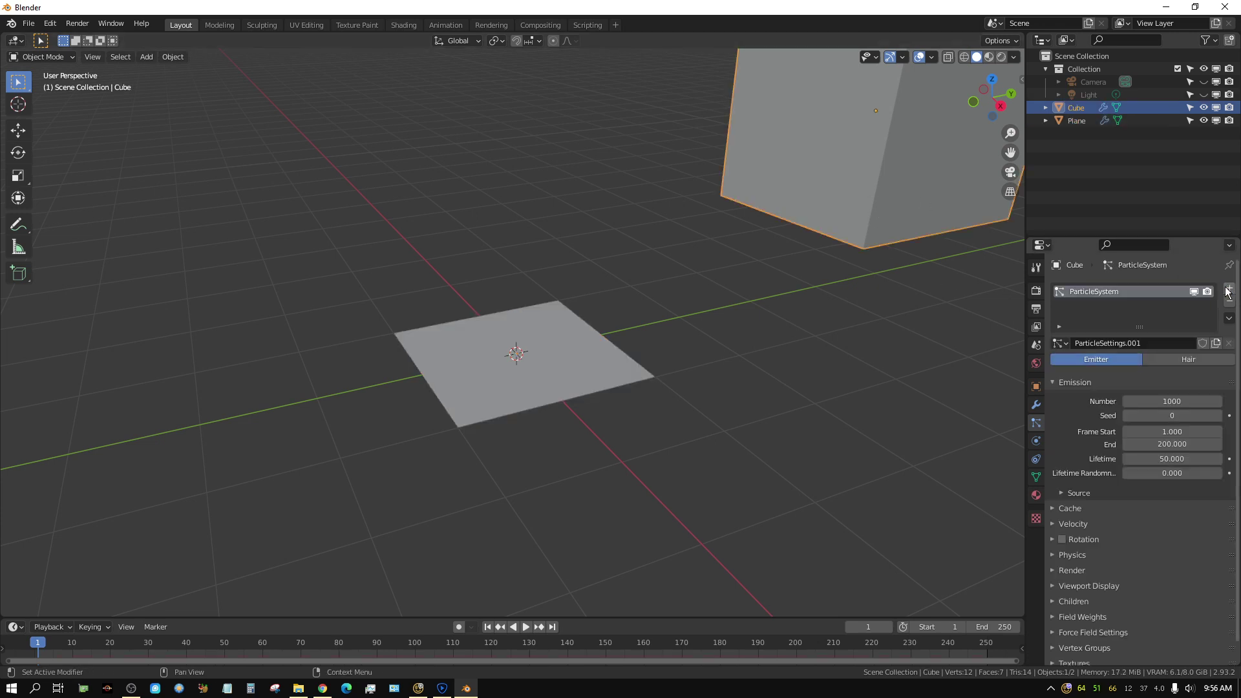
pyautogui.click(1065, 344)
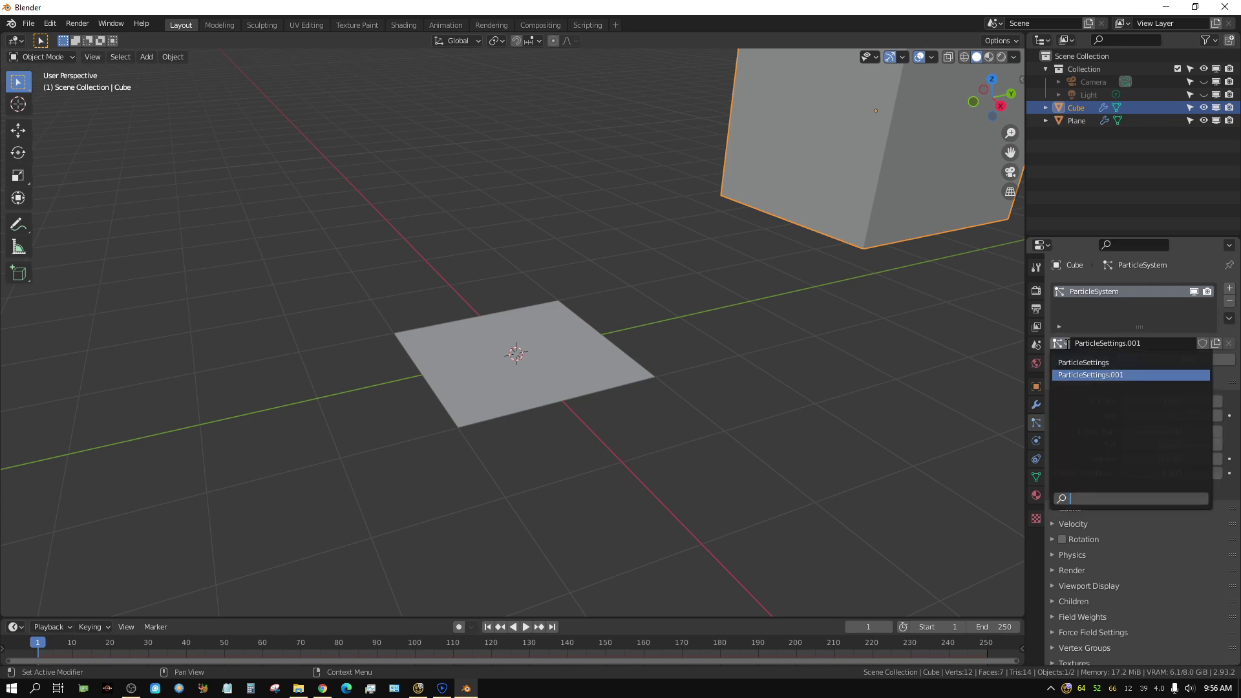
pyautogui.click(1075, 362)
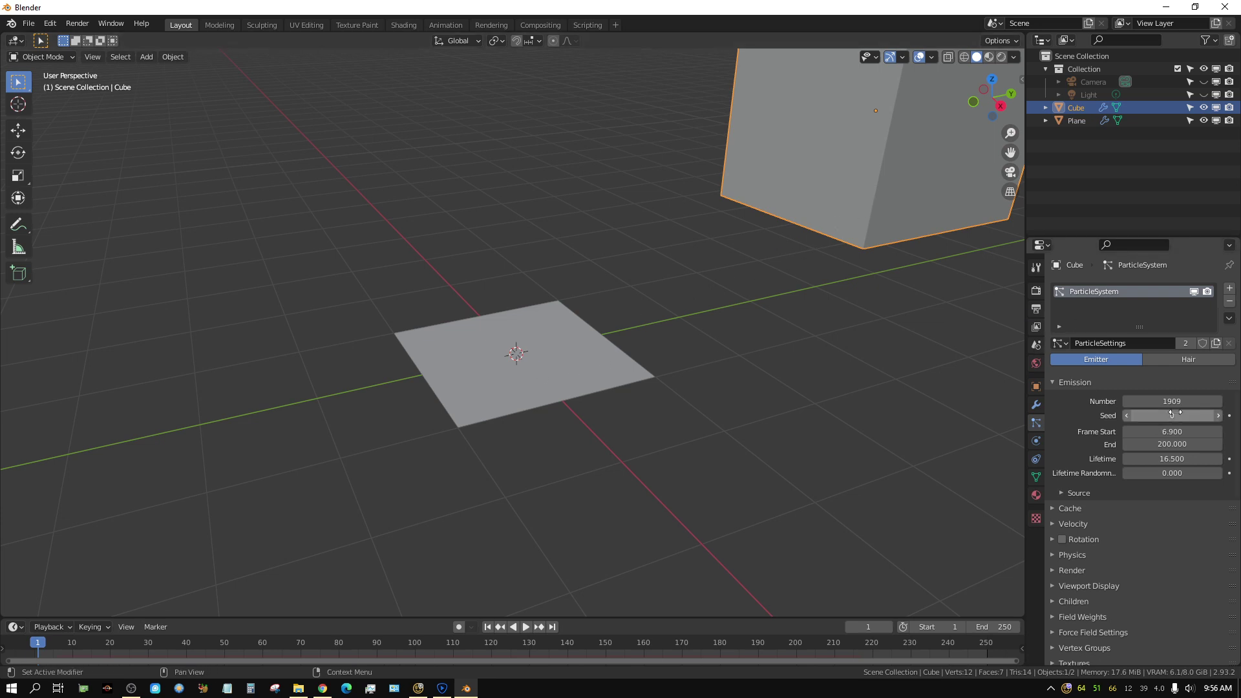
# Lower the shared particle Number from 1909 to 1742 with the cube selected
pyautogui.click(489, 376)
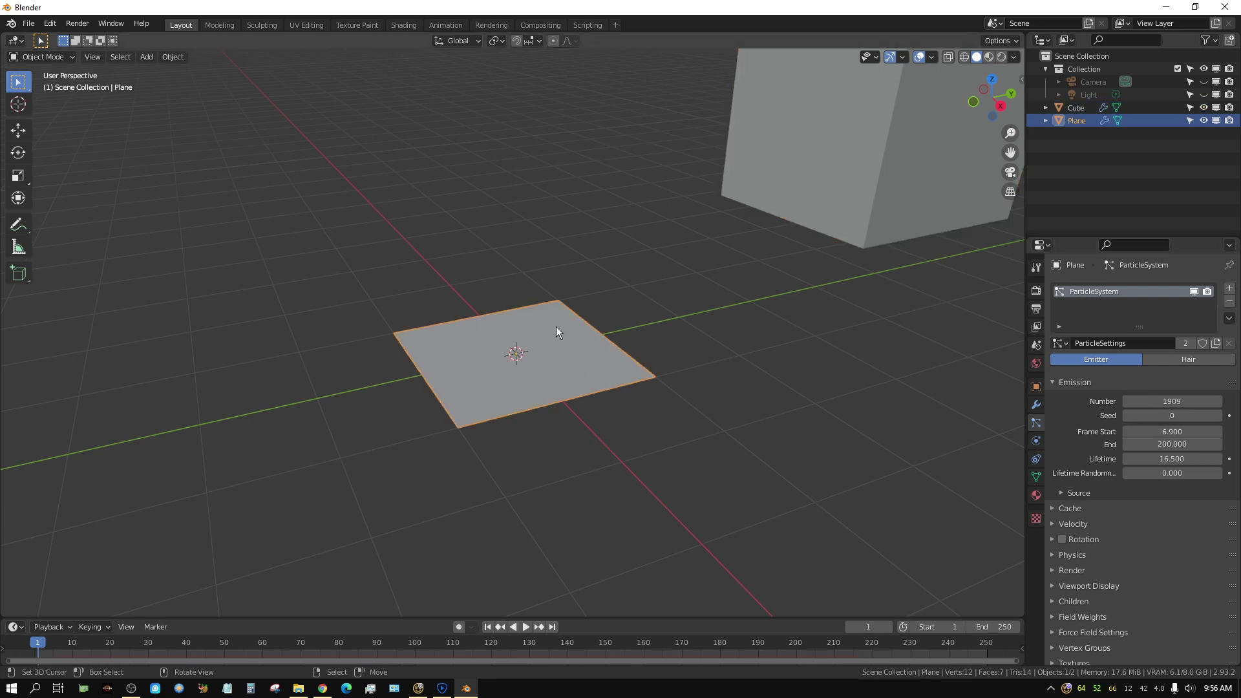
pyautogui.click(858, 157)
pyautogui.moveTo(1172, 401); pyautogui.dragTo(1142, 401)
# Make the plane's settings a single-user ParticleSettings.002, then compare with the cube's ParticleSettings
pyautogui.click(540, 377)
pyautogui.click(1185, 342)
pyautogui.click(873, 196)
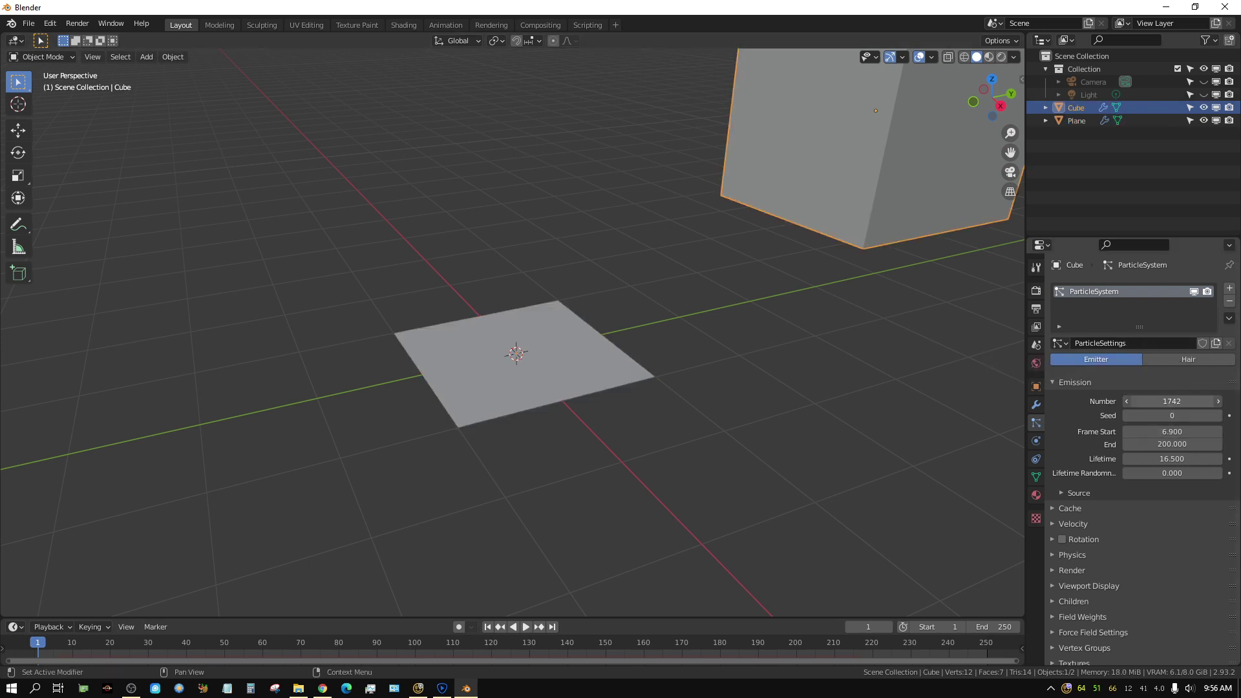
pyautogui.moveTo(1172, 401); pyautogui.dragTo(1183, 401)
pyautogui.click(588, 375)
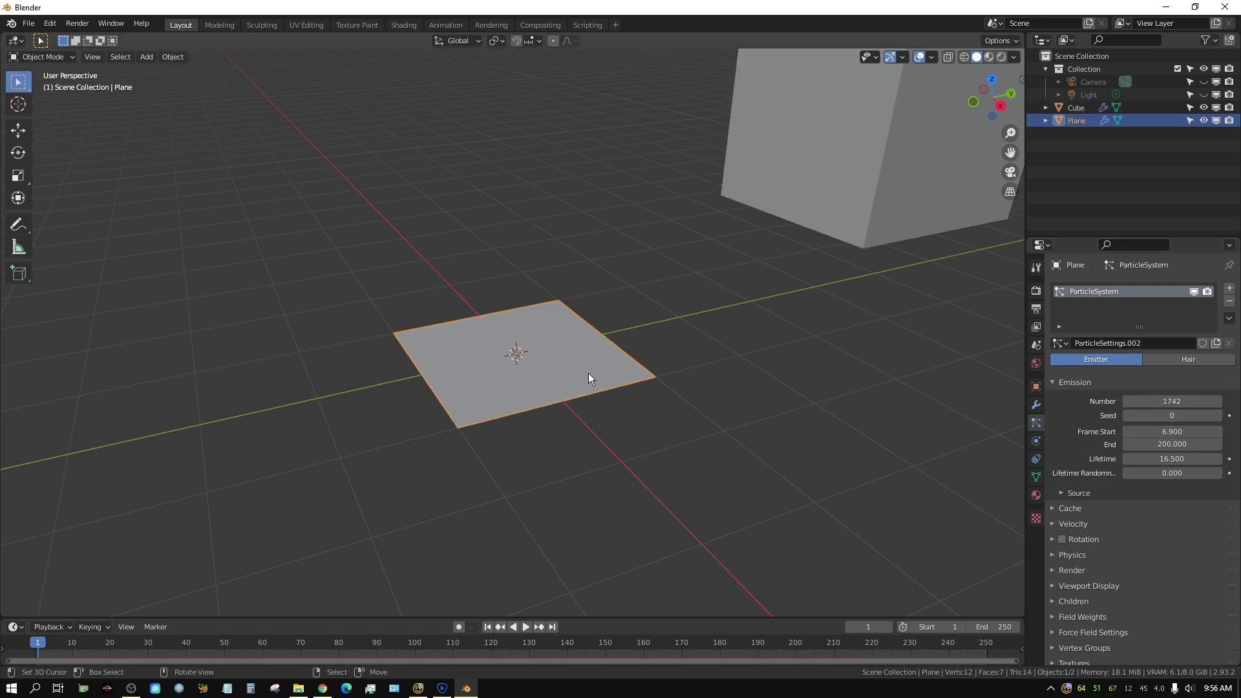